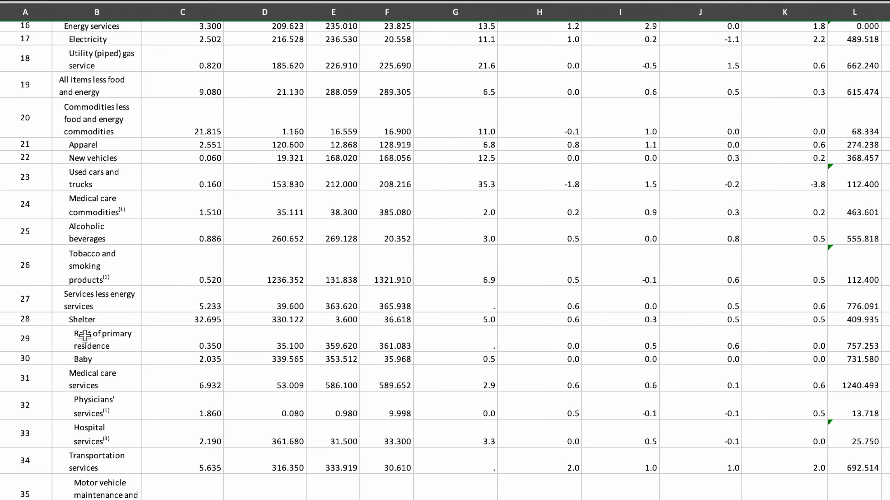
Examine a Baby row, the Total column and the Expenditure category column as inputs for a conditional sum.
{"action": "left_click", "coordinate": [0, 360]}
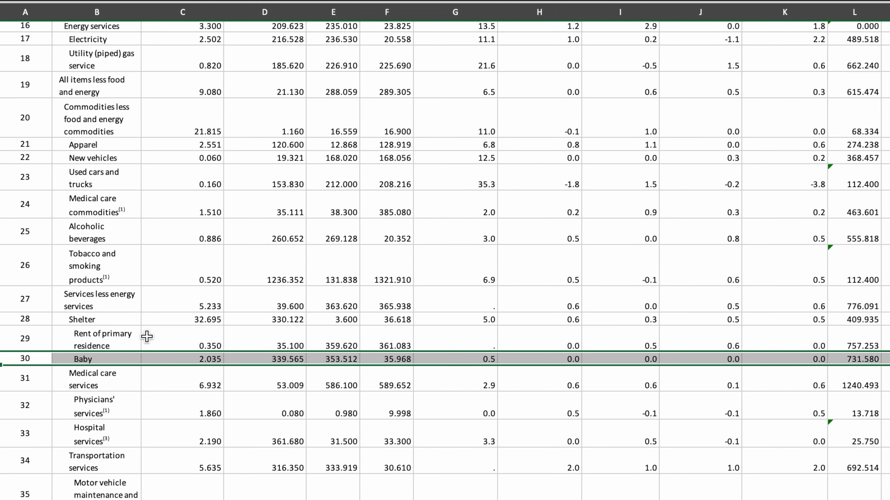
{"action": "scroll", "coordinate": [105, 318], "scroll_direction": "up", "scroll_amount": 2}
{"action": "scroll", "coordinate": [105, 318], "scroll_direction": "up", "scroll_amount": 5}
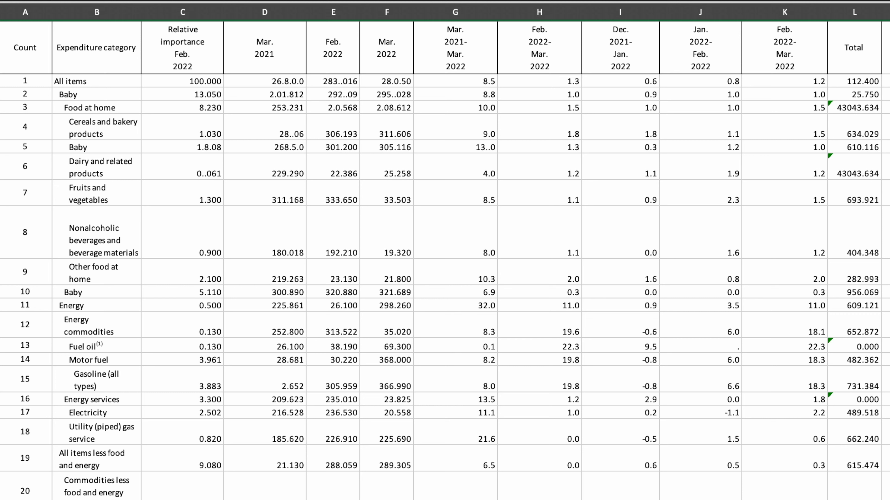
{"action": "left_click", "coordinate": [857, 10]}
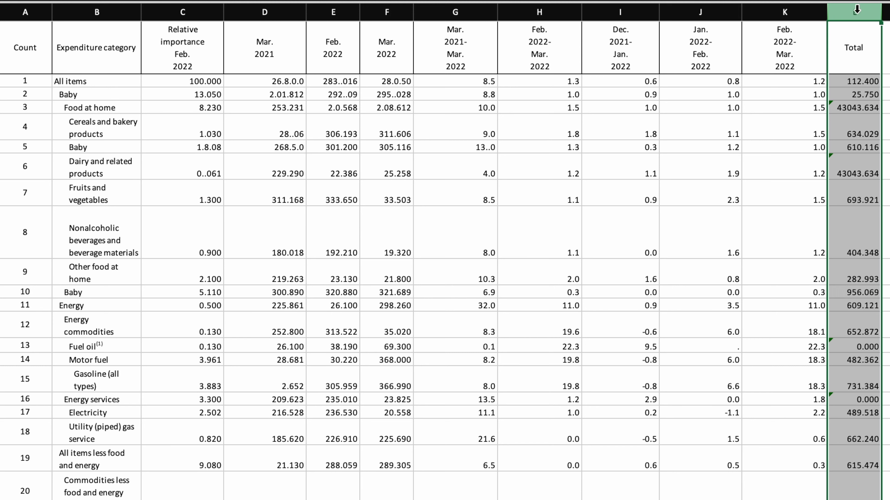
{"action": "left_click", "coordinate": [102, 11]}
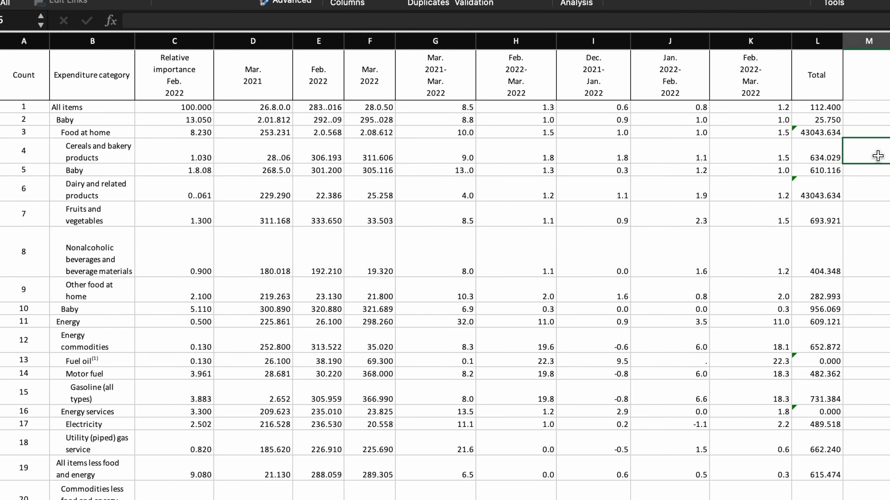
Enter =SUMIFS(L:L,B:B,B3) in cell M5 to sum the Total column for the Baby category.
{"action": "type", "text": "="}
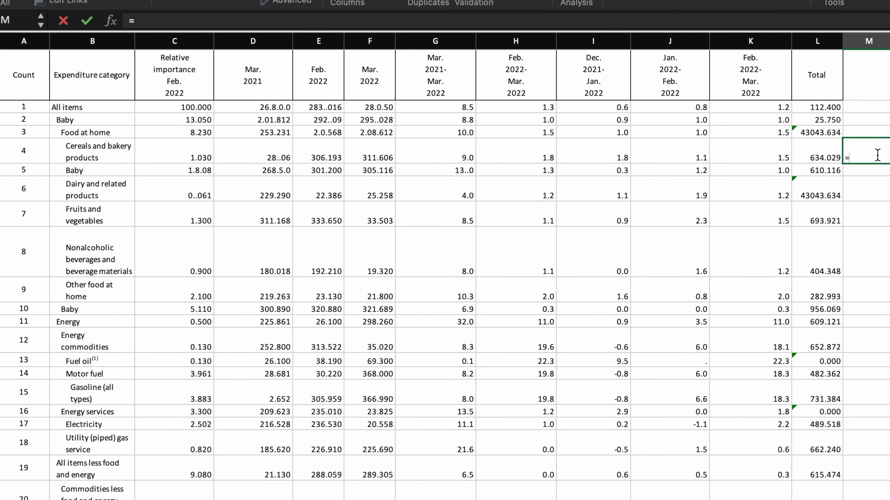
{"action": "type", "text": "sumifs"}
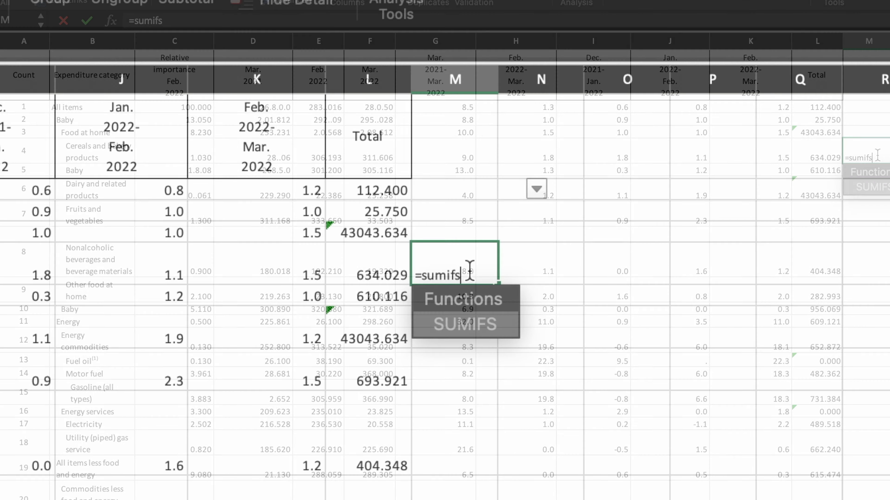
{"action": "key", "text": "Tab"}
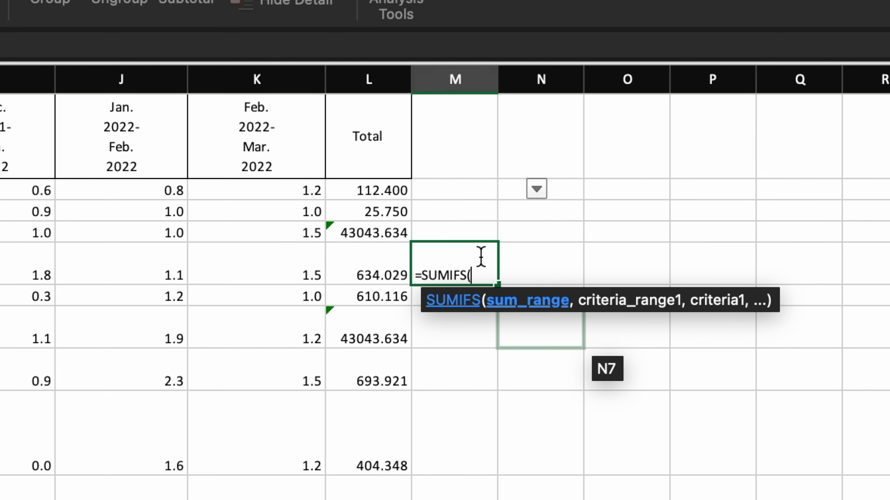
{"action": "left_click", "coordinate": [359, 78]}
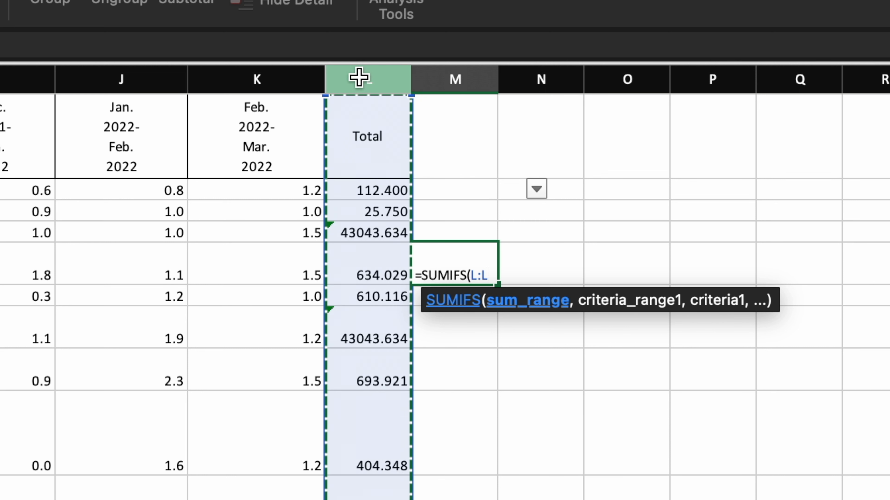
{"action": "type", "text": ","}
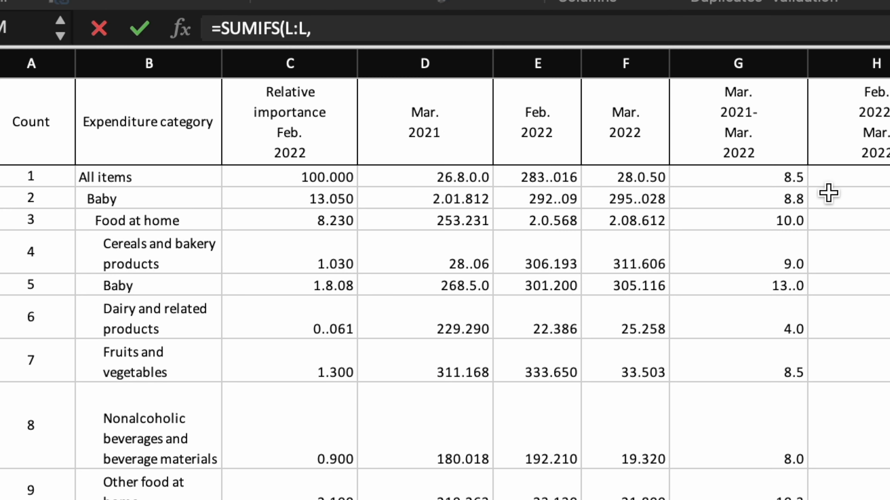
{"action": "left_click", "coordinate": [136, 65]}
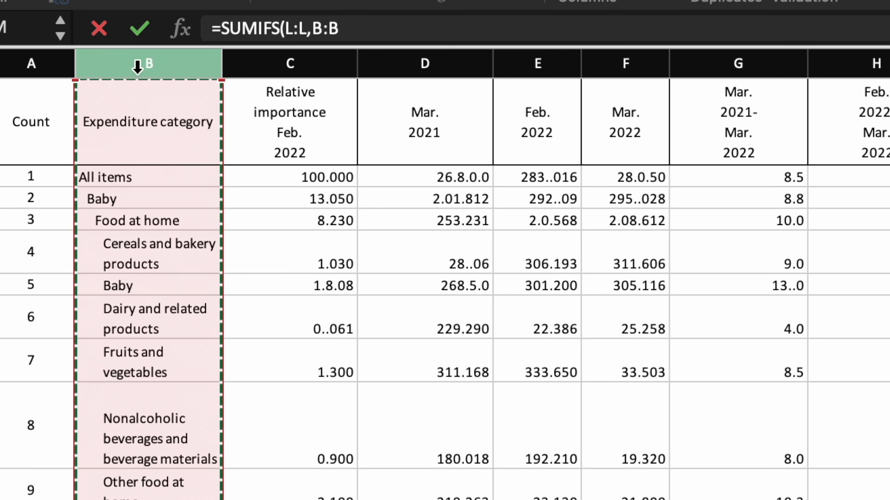
{"action": "type", "text": ","}
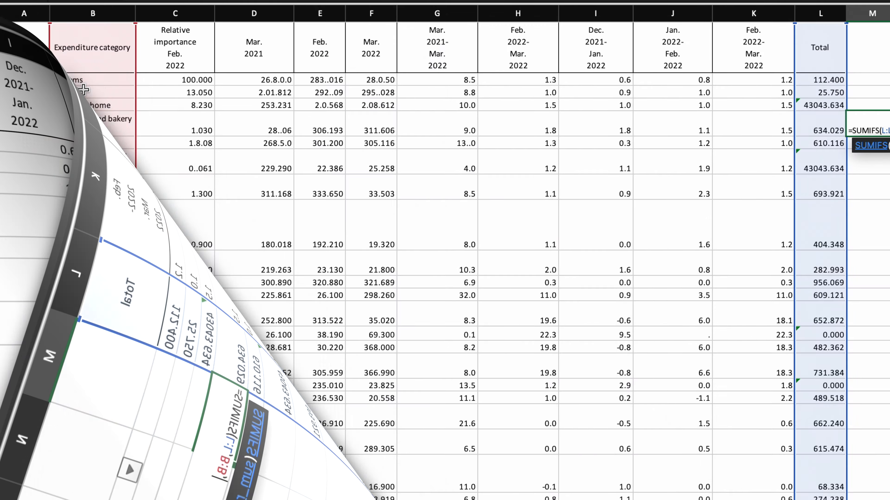
{"action": "left_click", "coordinate": [81, 93]}
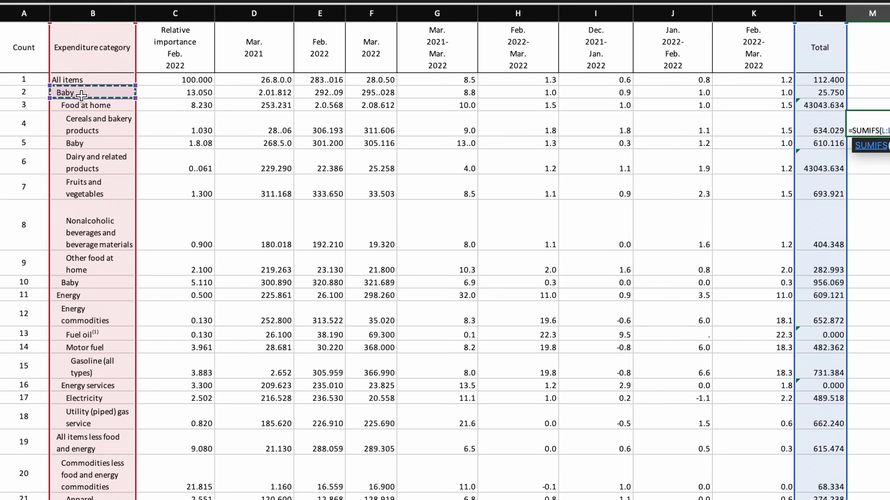
{"action": "type", "text": ")"}
{"action": "key", "text": "Return"}
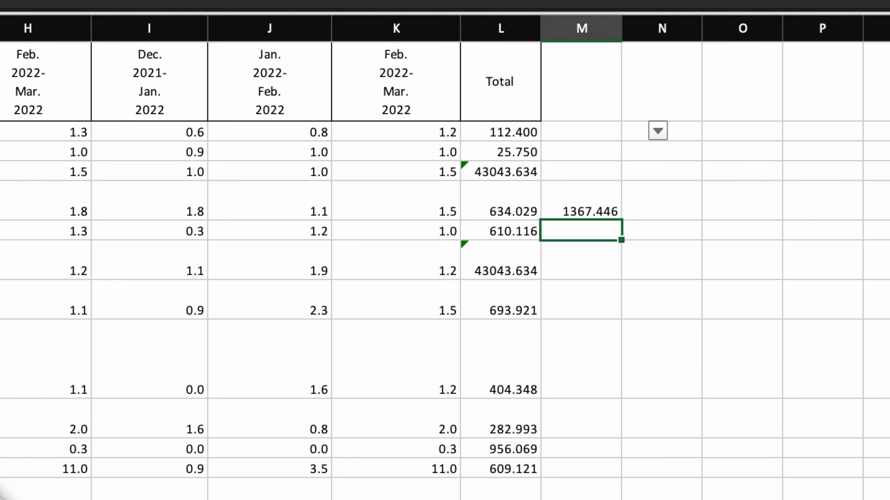
Review the SUMIFS formula in M5 against the Baby rows numbered 2, 10 and 30 and the Expenditure category column.
{"action": "left_click", "coordinate": [587, 206]}
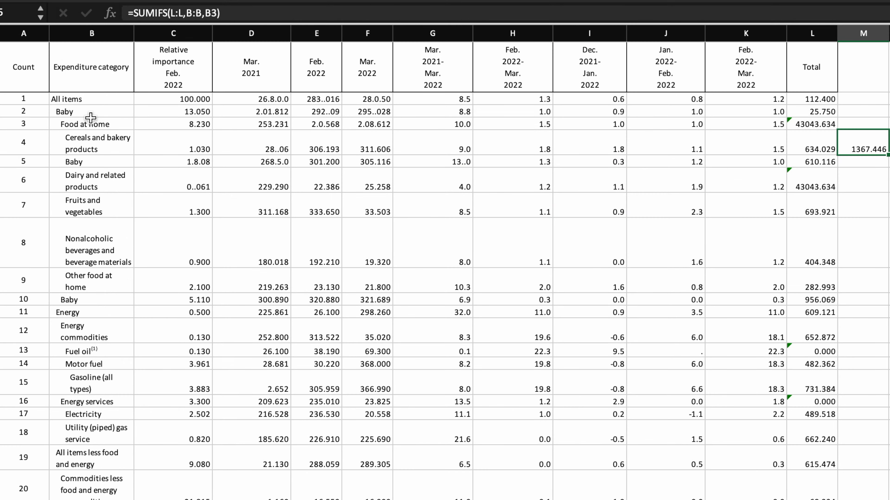
{"action": "left_click", "coordinate": [1, 111]}
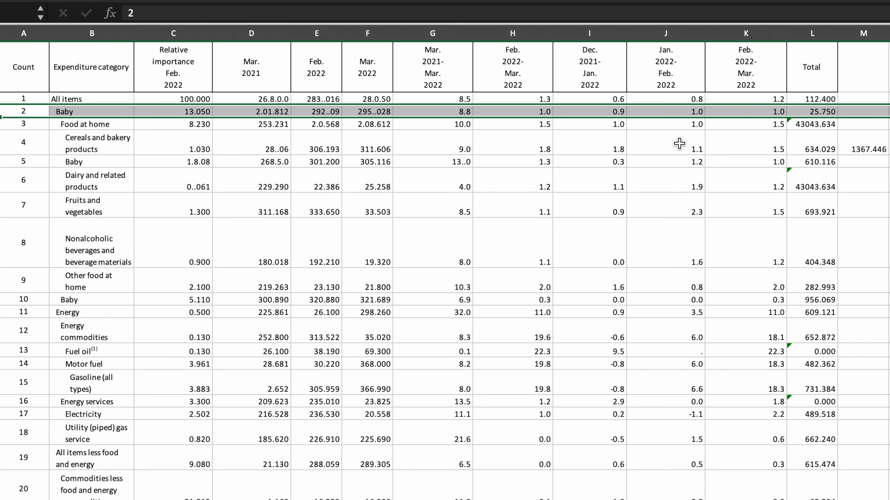
{"action": "left_click", "coordinate": [2, 300]}
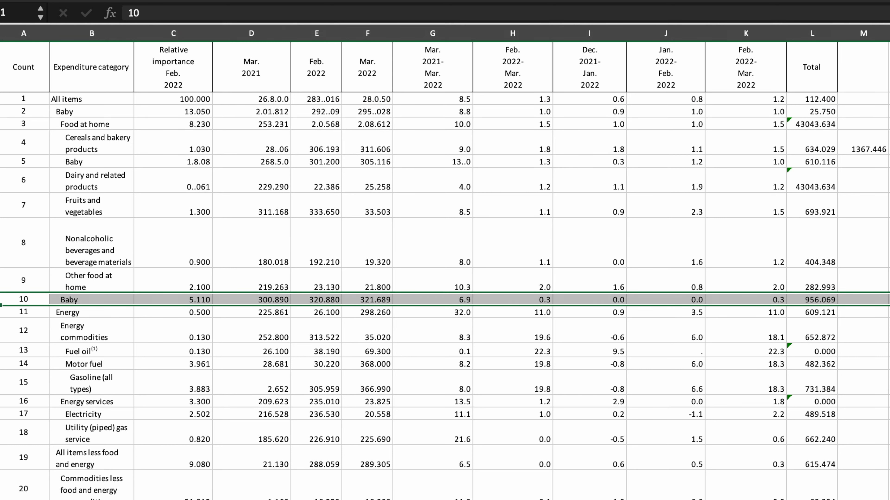
{"action": "scroll", "coordinate": [70, 409], "scroll_direction": "down", "scroll_amount": 3}
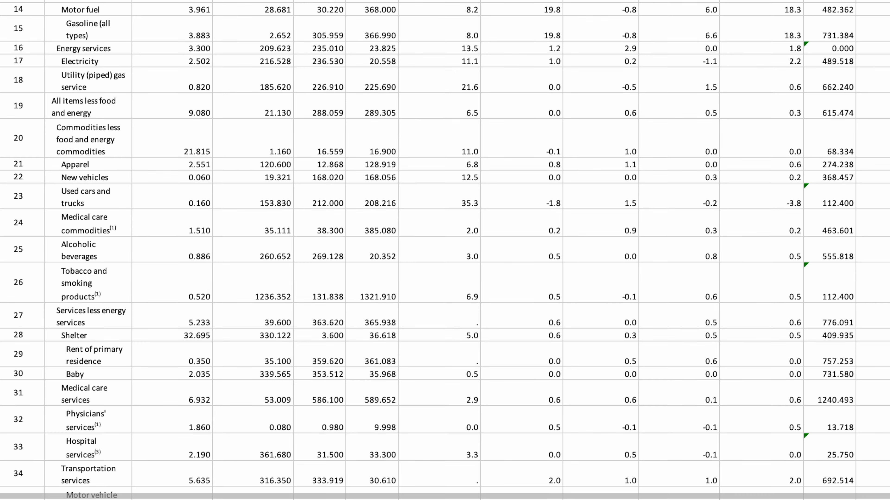
{"action": "left_click", "coordinate": [2, 373]}
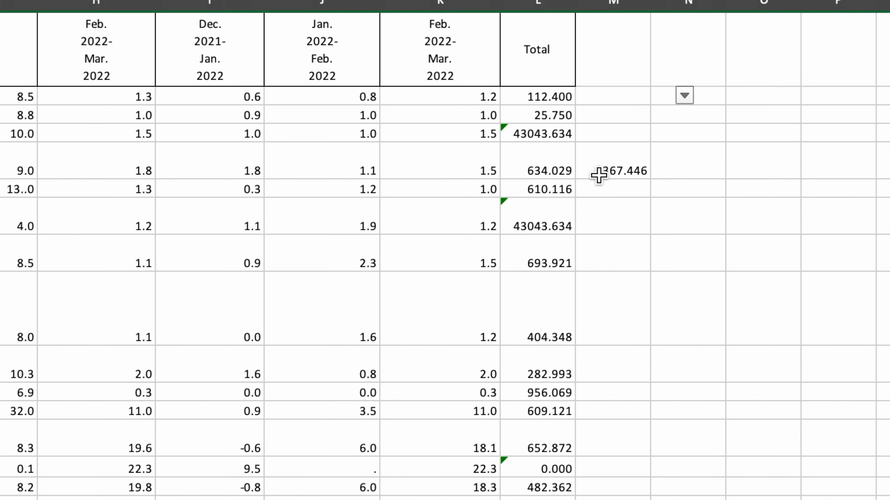
{"action": "left_click", "coordinate": [599, 175]}
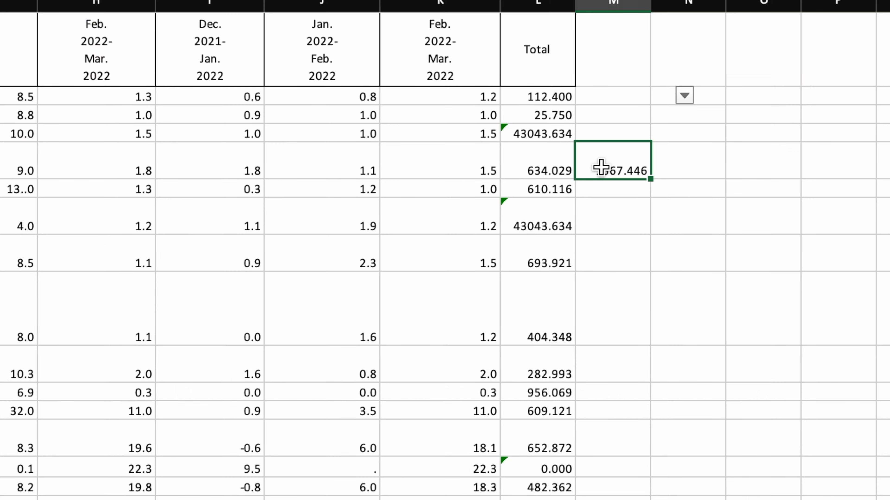
{"action": "mouse_move", "coordinate": [665, 6]}
{"action": "left_mouse_down"}
{"action": "mouse_move", "coordinate": [655, 5]}
{"action": "mouse_move", "coordinate": [678, 5]}
{"action": "left_mouse_up"}
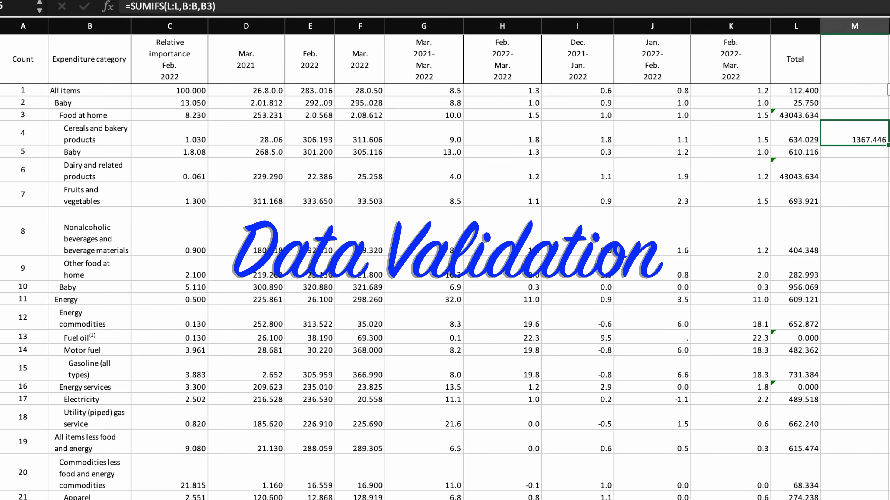
{"action": "left_click", "coordinate": [90, 25]}
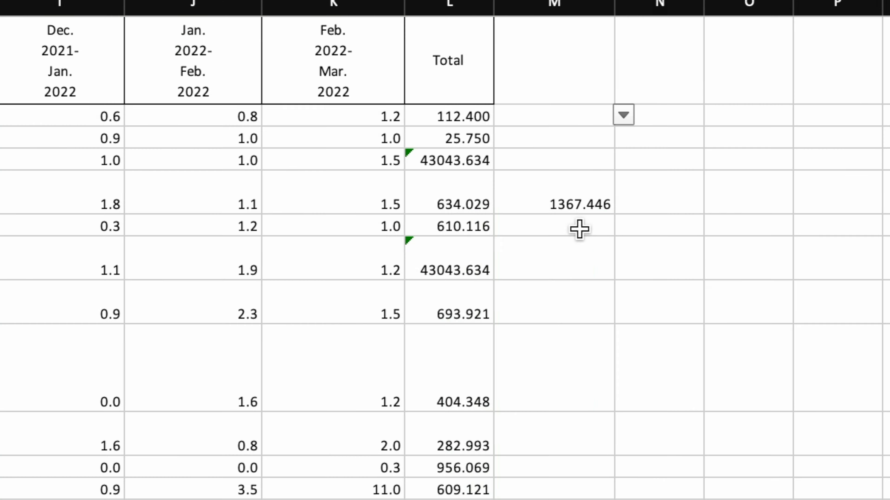
Open Data Validation for cell M6 and set its allowed values to List.
{"action": "left_click", "coordinate": [580, 231]}
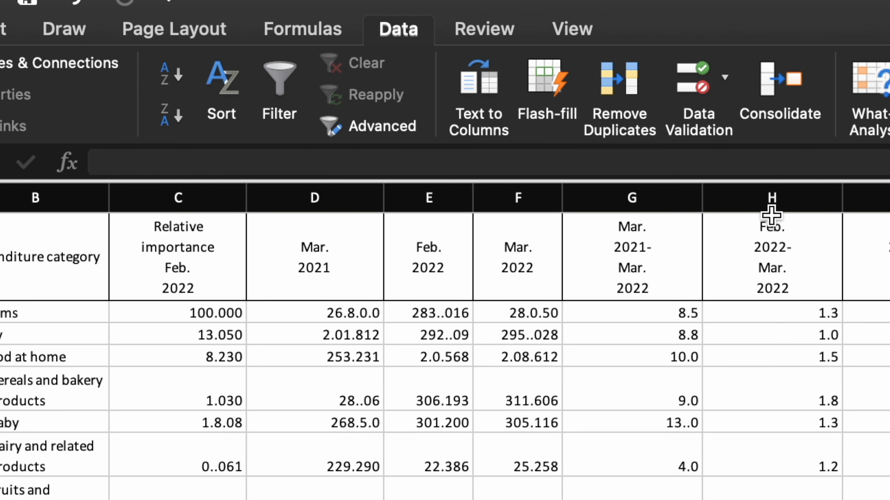
{"action": "left_click", "coordinate": [390, 29]}
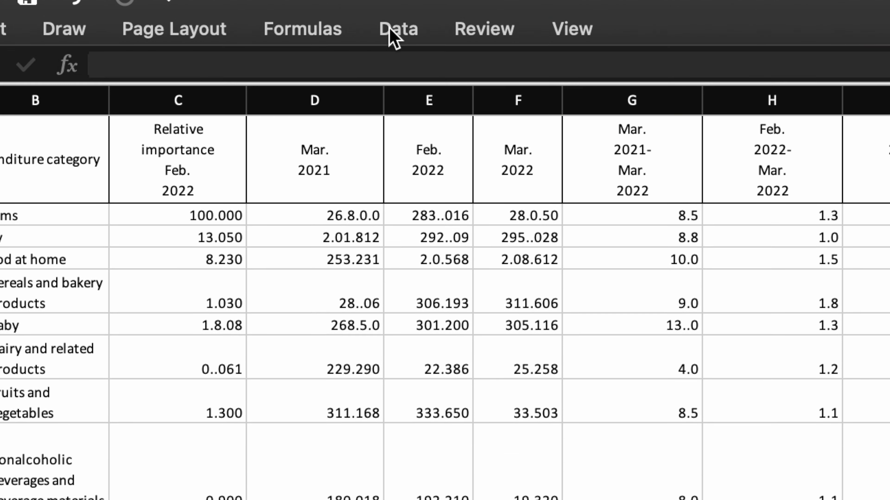
{"action": "left_click", "coordinate": [389, 30]}
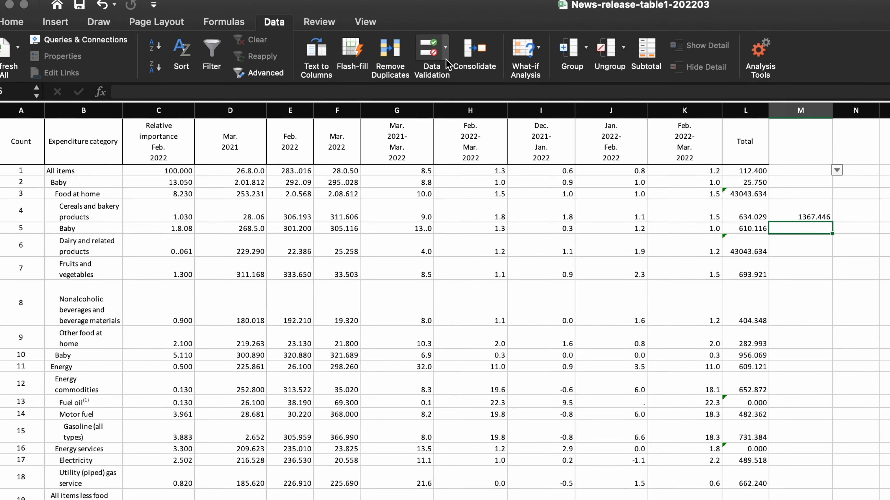
{"action": "left_click", "coordinate": [445, 49]}
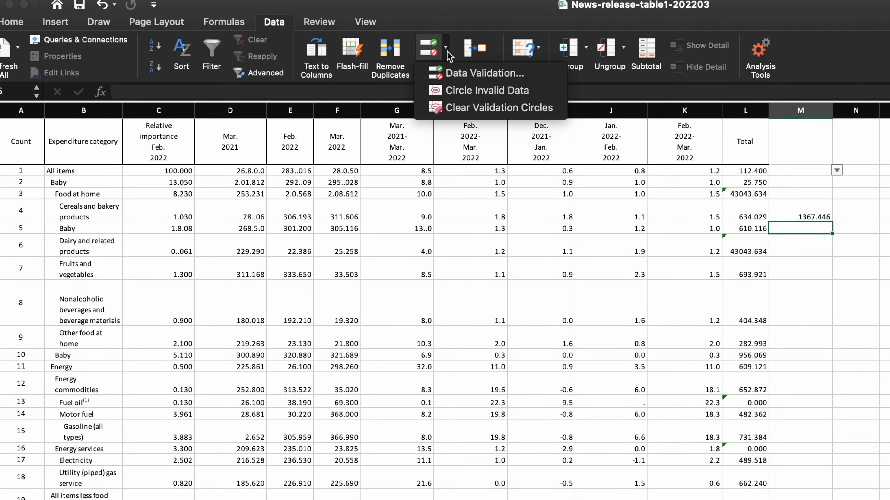
{"action": "left_click", "coordinate": [469, 73]}
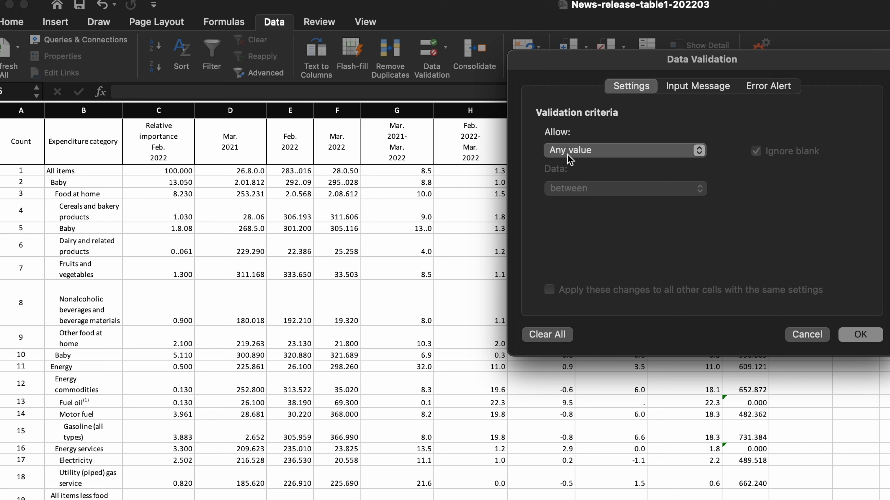
{"action": "left_click", "coordinate": [581, 150]}
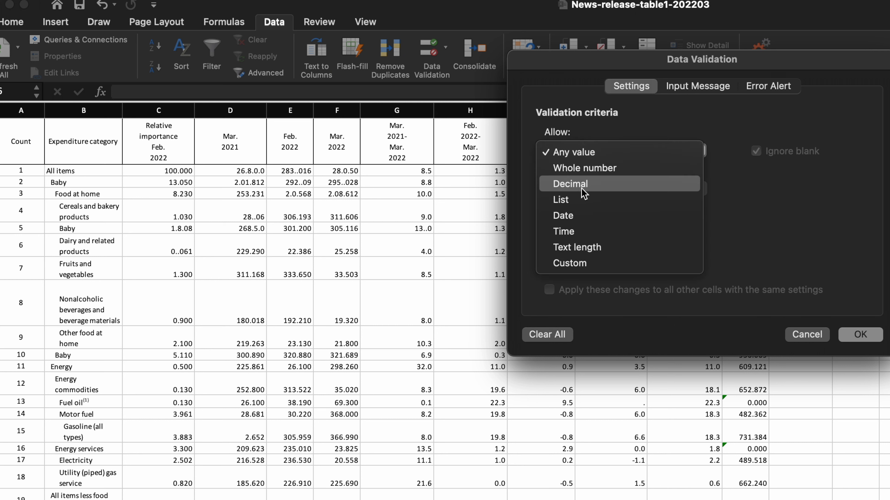
{"action": "left_click", "coordinate": [585, 200]}
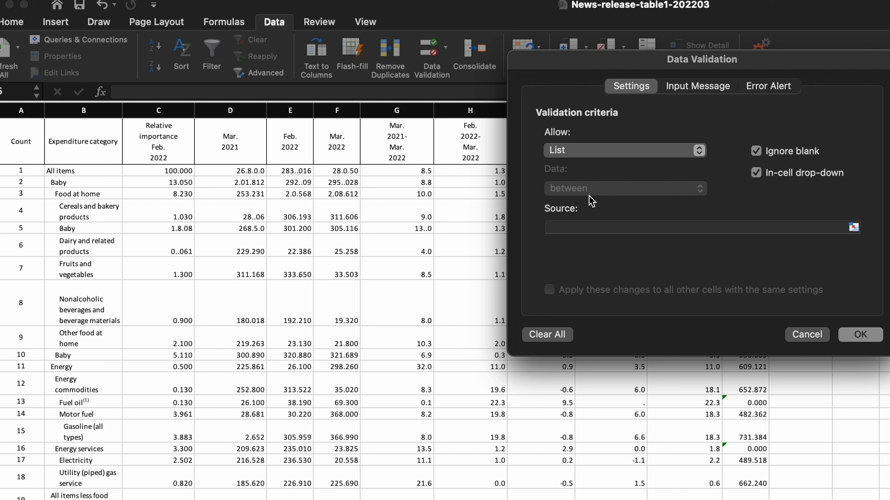
Use the expenditure categories from B2 downward as the list source for M6, and display the cell's drop-down choices.
{"action": "left_click", "coordinate": [602, 229]}
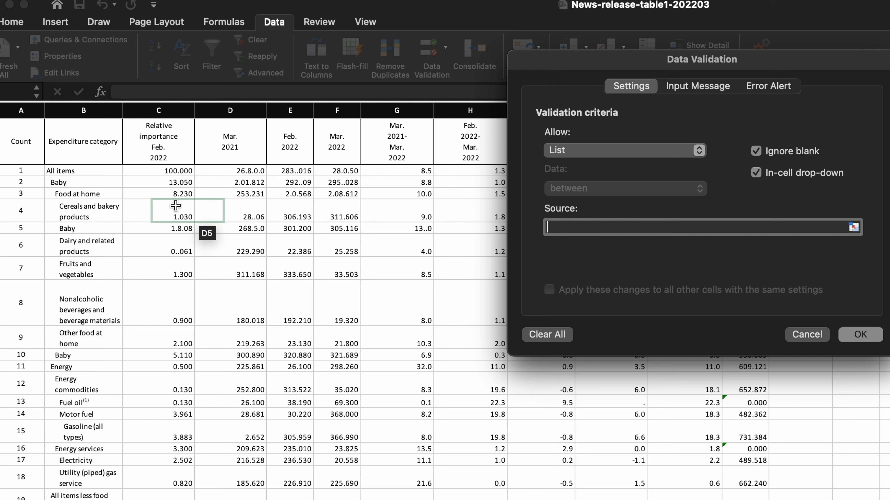
{"action": "left_click", "coordinate": [71, 170]}
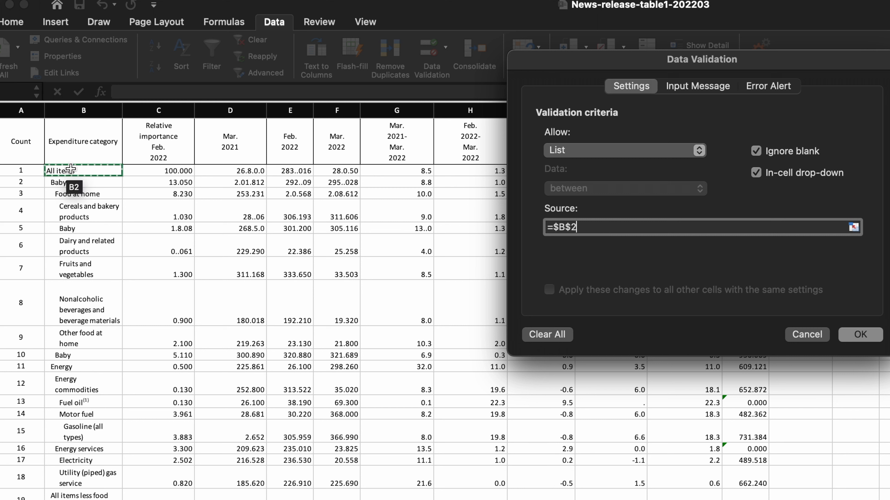
{"action": "key", "text": "super+shift+Down"}
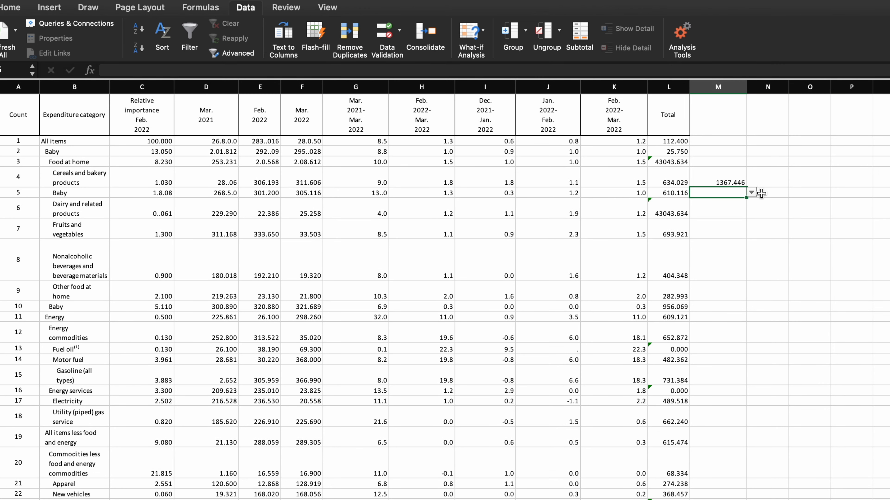
{"action": "left_click", "coordinate": [751, 194]}
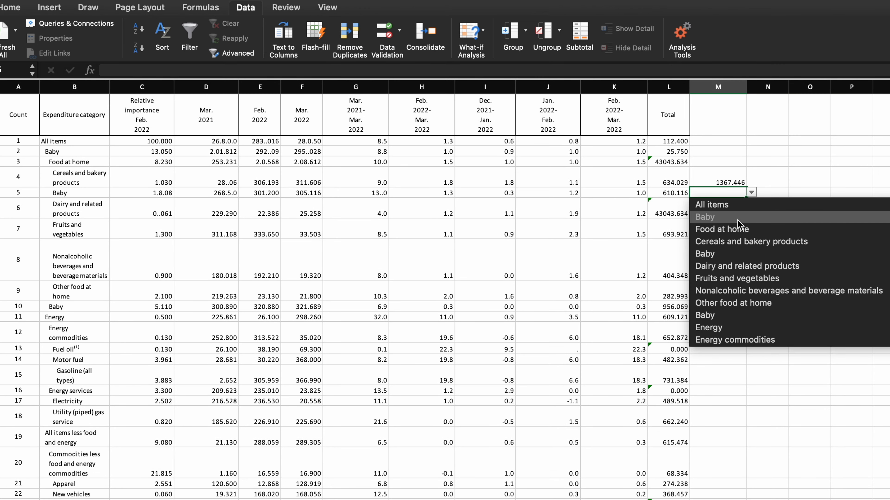
Enter =SUMIFS(L:L,B:B,M6) in cell N6 to sum the Total column for the category chosen in M6.
{"action": "left_click", "coordinate": [784, 195]}
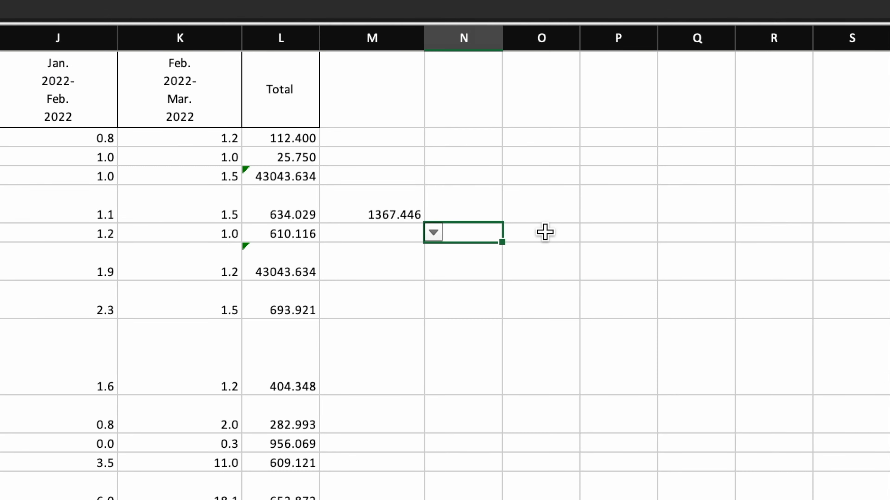
{"action": "type", "text": "=sumifs"}
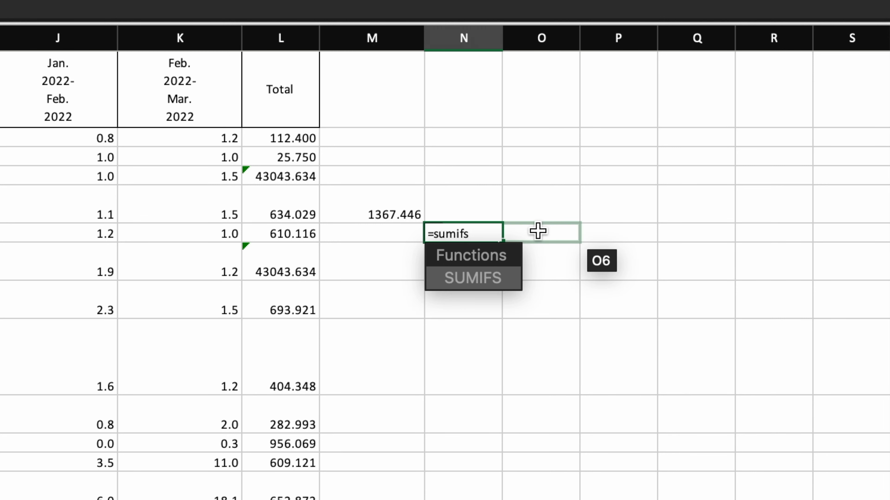
{"action": "key", "text": "Tab"}
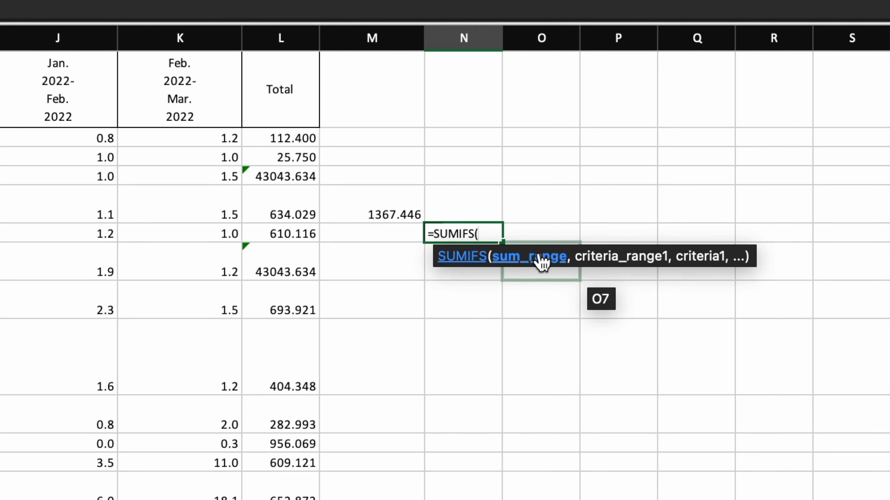
{"action": "left_click", "coordinate": [290, 39]}
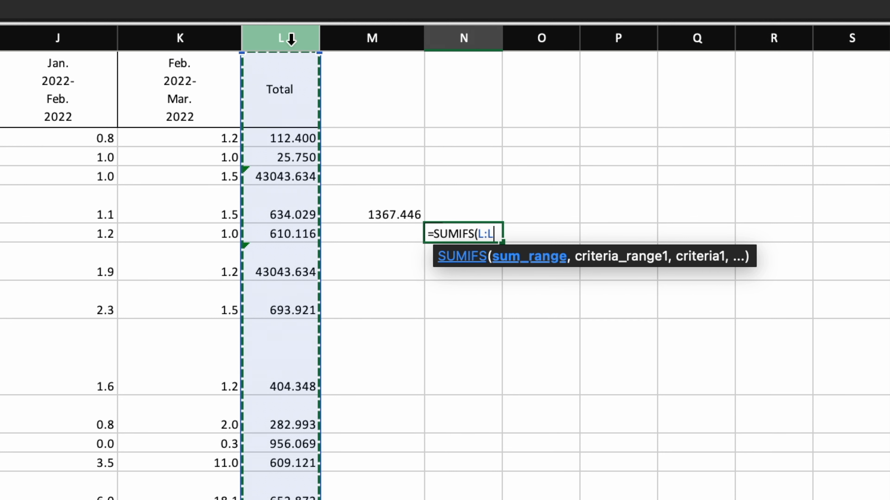
{"action": "type", "text": ","}
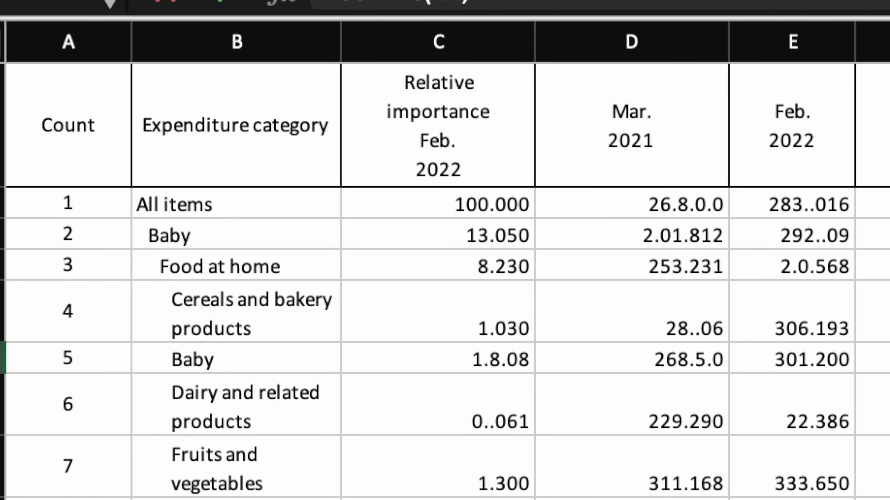
{"action": "left_click", "coordinate": [249, 41]}
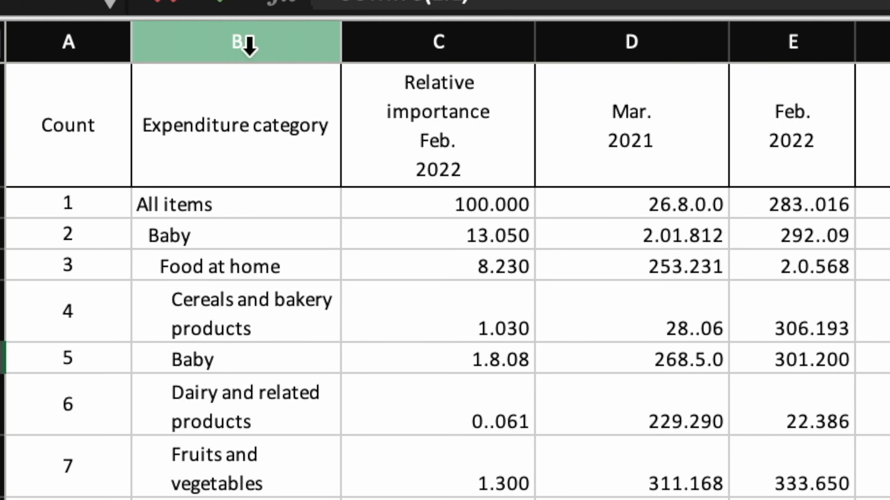
{"action": "left_click", "coordinate": [248, 43]}
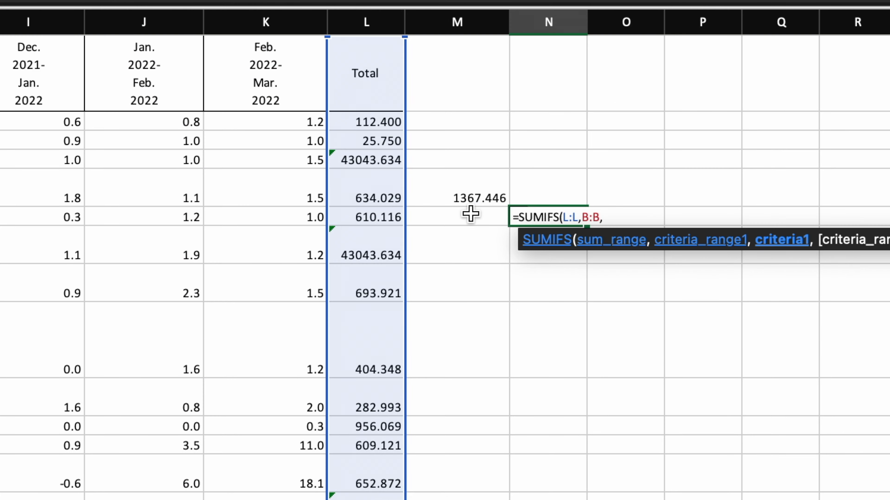
{"action": "left_click", "coordinate": [471, 214]}
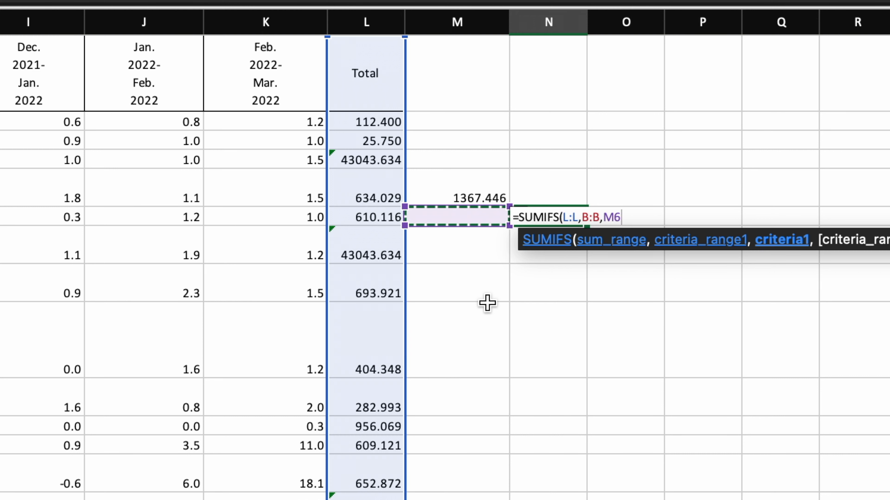
{"action": "type", "text": ")"}
{"action": "key", "text": "Return"}
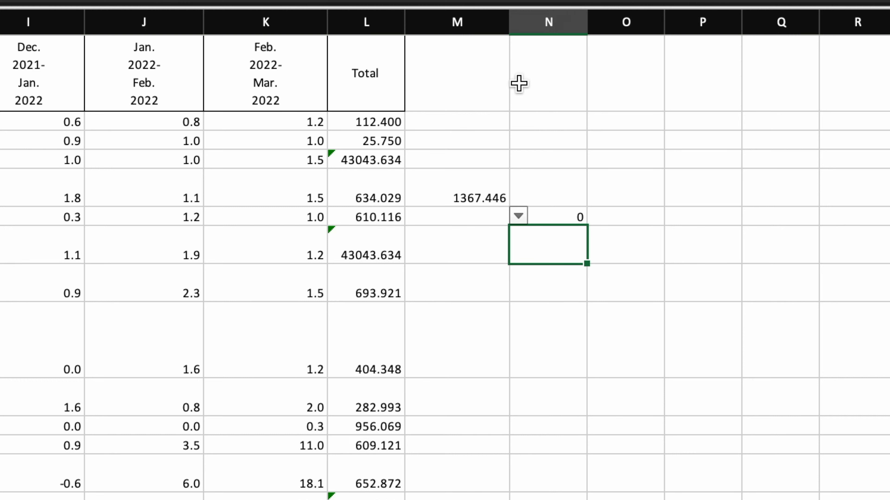
Widen column M slightly and choose Food at home from the category drop-down in cell M6.
{"action": "left_click_drag", "start_coordinate": [509, 22], "coordinate": [518, 24]}
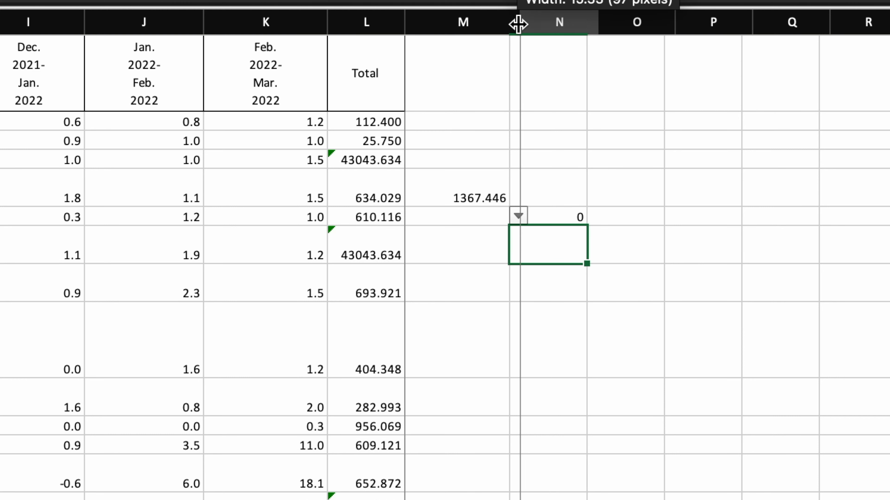
{"action": "left_click", "coordinate": [521, 221]}
{"action": "left_click", "coordinate": [532, 218]}
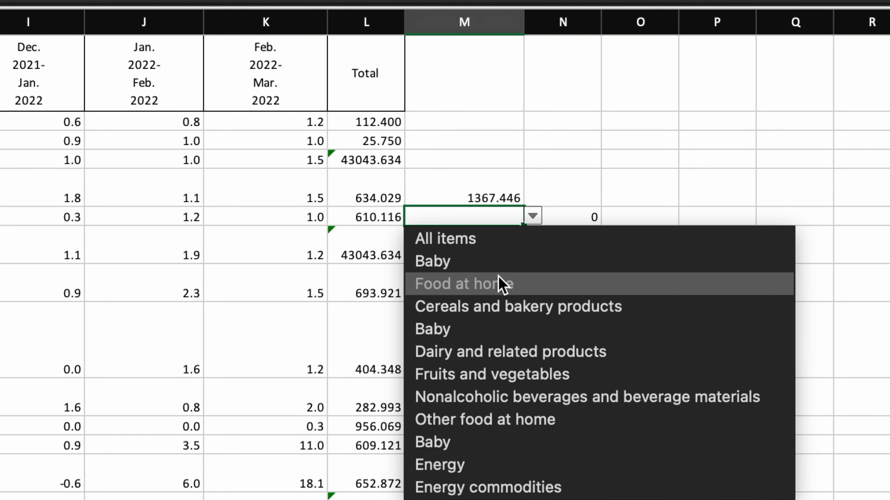
{"action": "left_click", "coordinate": [499, 283]}
{"action": "left_click", "coordinate": [581, 220]}
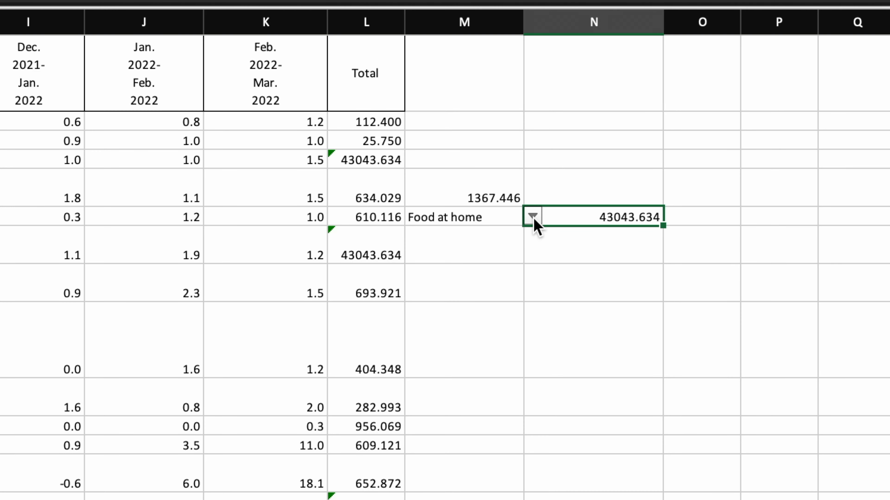
{"action": "left_click", "coordinate": [764, 364]}
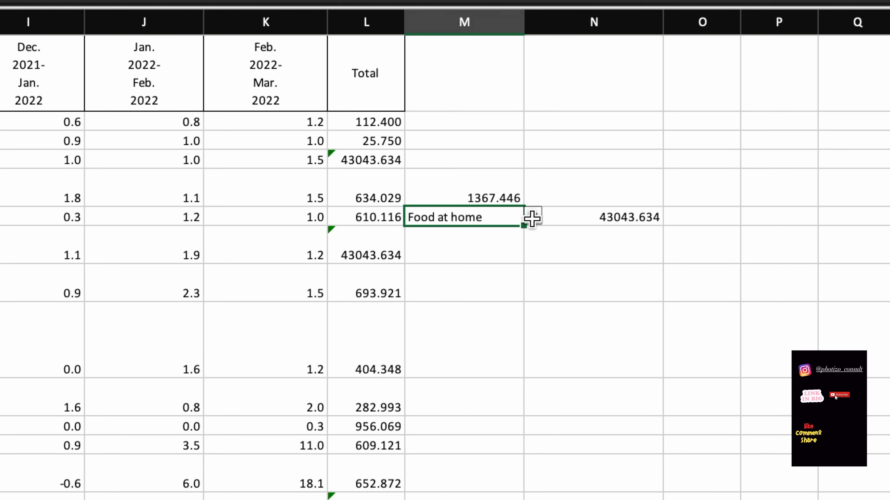